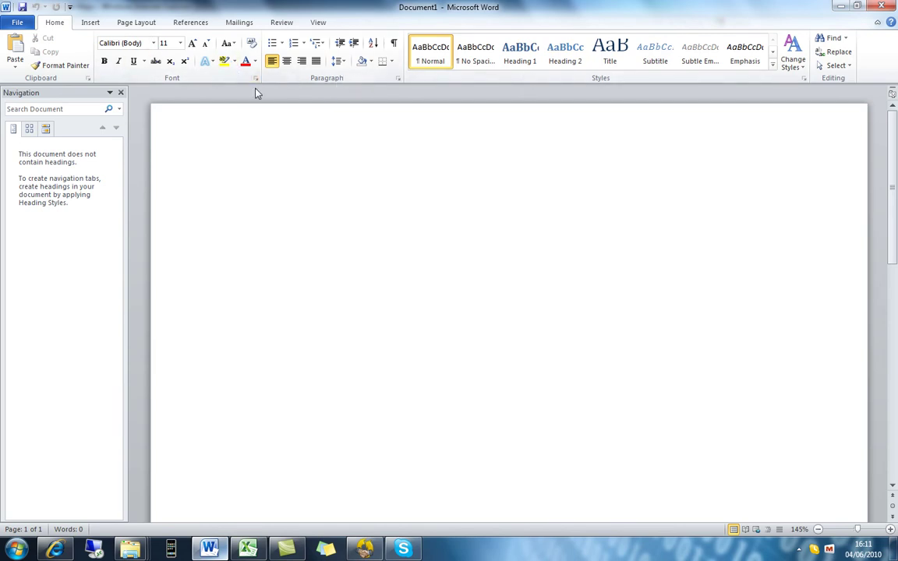
Step: Set the blue gradient text effect (row 3, column 4) for typing on the empty page
{"action": "left_click", "coordinate": [18, 24]}
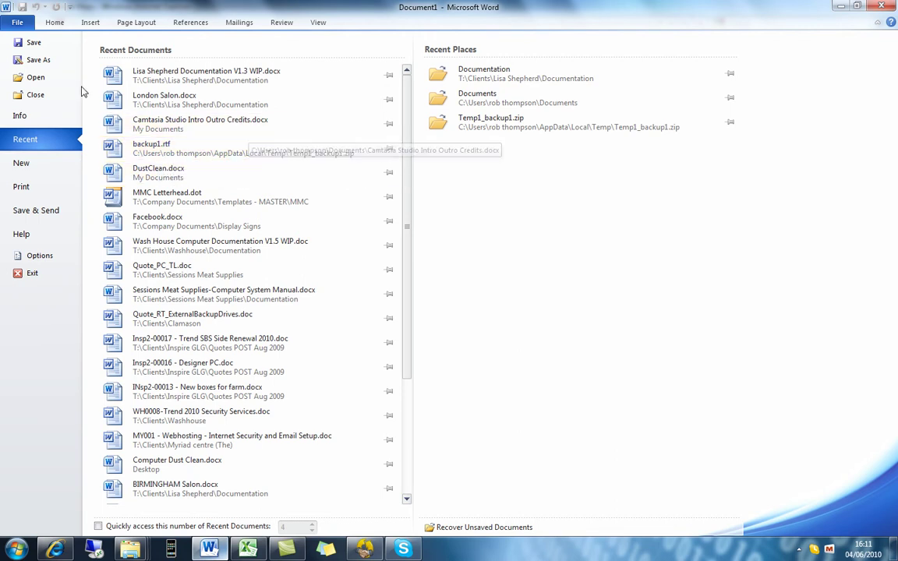
{"action": "left_click", "coordinate": [54, 22]}
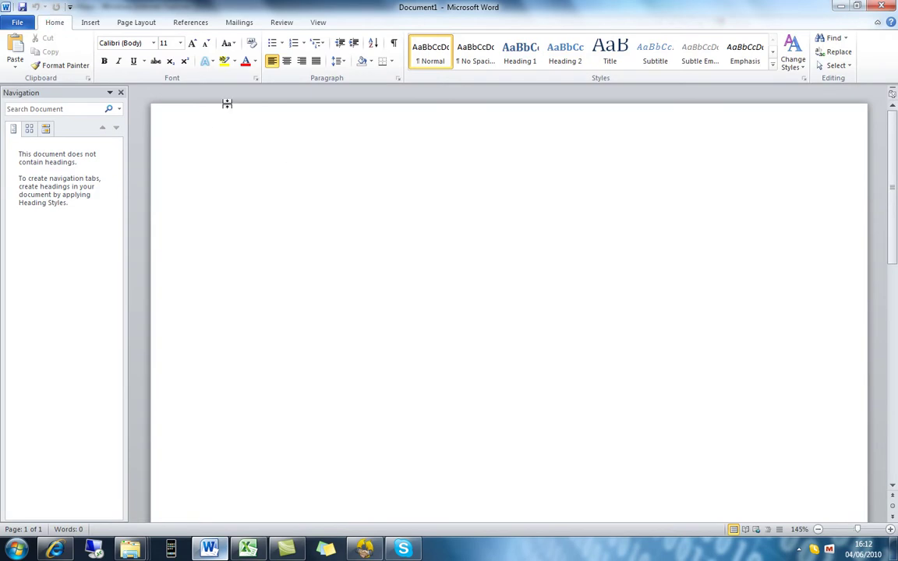
{"action": "left_click", "coordinate": [207, 62]}
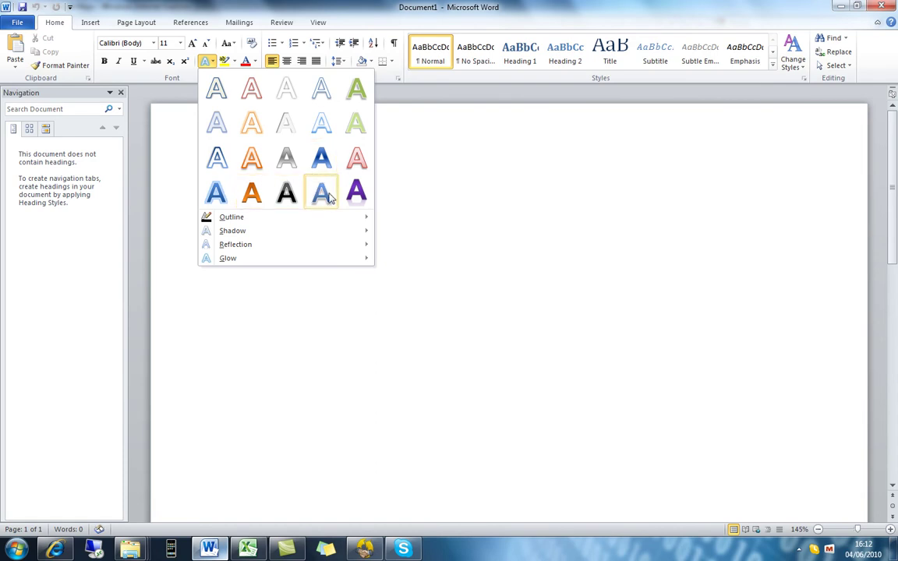
{"action": "left_click", "coordinate": [321, 162]}
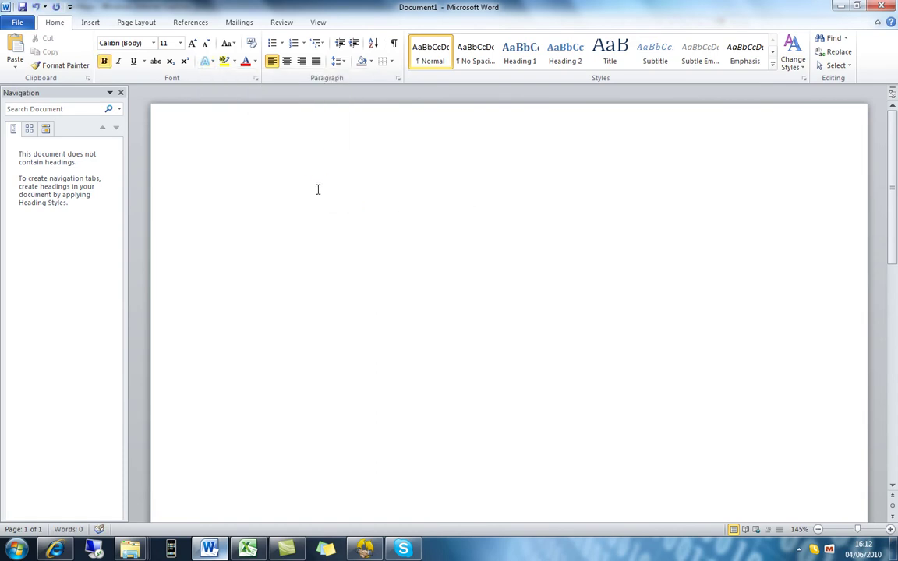
Step: Type the heading 'MendMyComputer' and set its font size to 48 pt
{"action": "type", "text": "MendMyComputer"}
{"action": "left_click_drag", "start_coordinate": [358, 199], "coordinate": [222, 191]}
{"action": "left_click", "coordinate": [180, 43]}
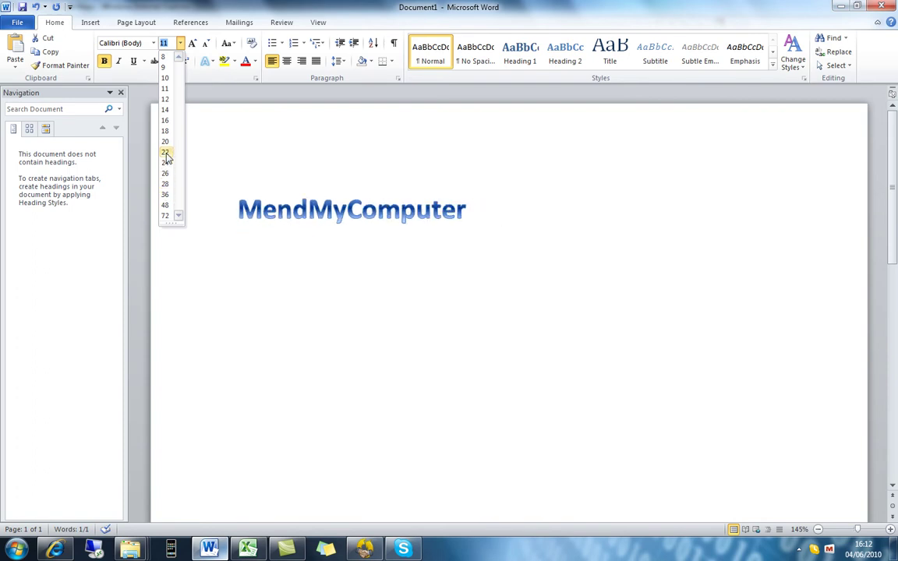
{"action": "left_click", "coordinate": [166, 205]}
{"action": "left_click", "coordinate": [380, 226]}
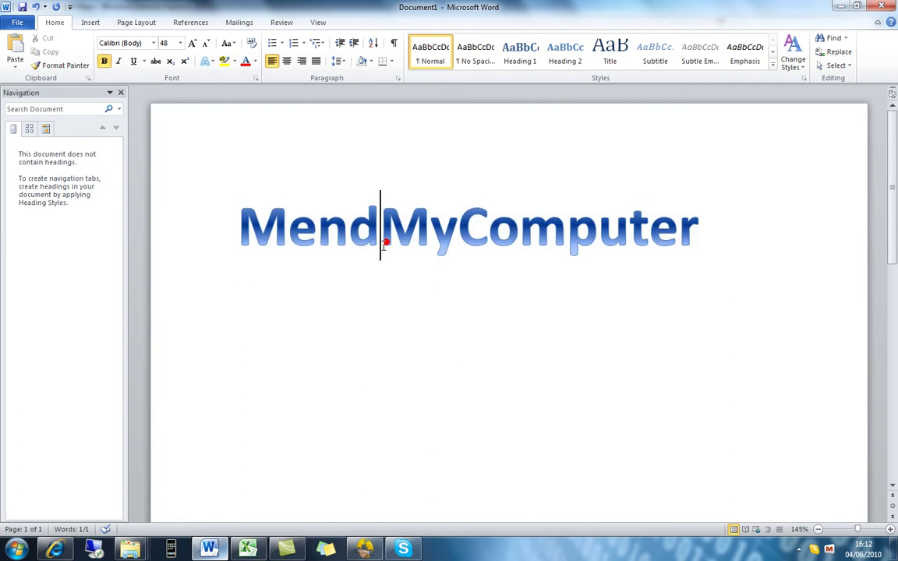
{"action": "left_click", "coordinate": [210, 64]}
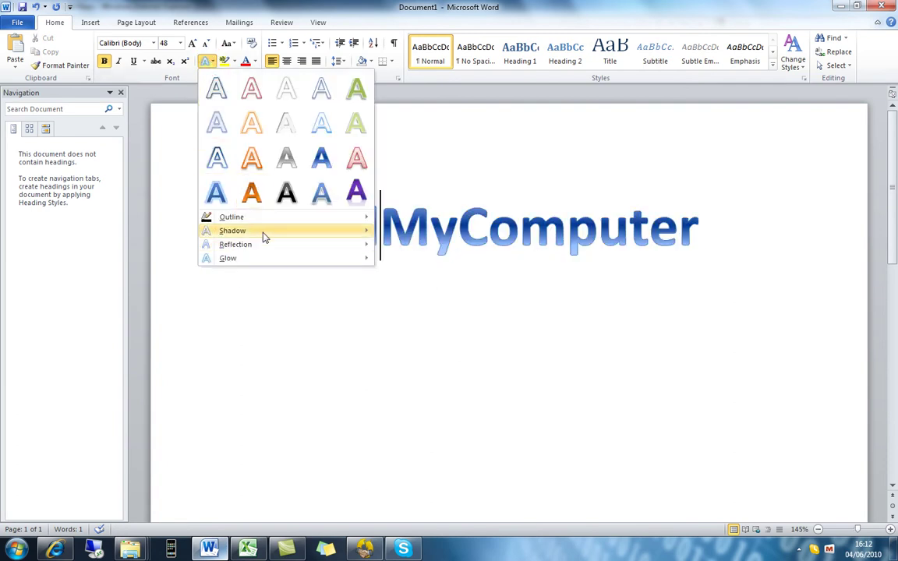
Step: Give the MendMyComputer heading a Tight Reflection with 8 pt offset
{"action": "mouse_move", "coordinate": [263, 237]}
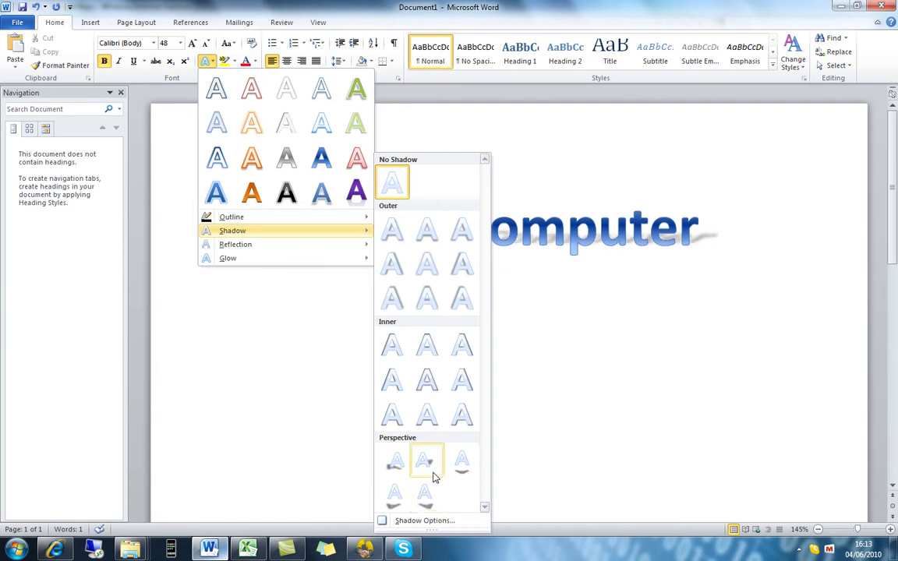
{"action": "mouse_move", "coordinate": [351, 246]}
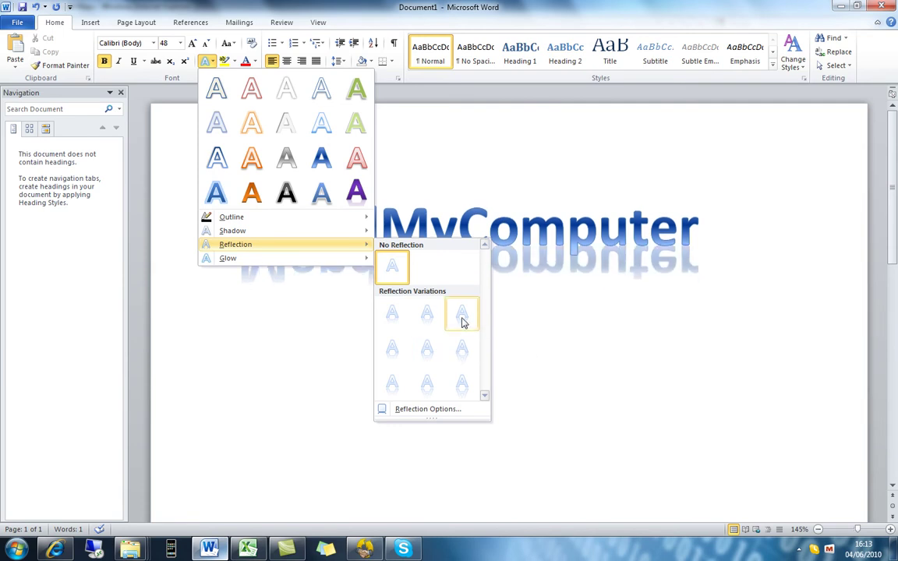
{"action": "left_click", "coordinate": [393, 383]}
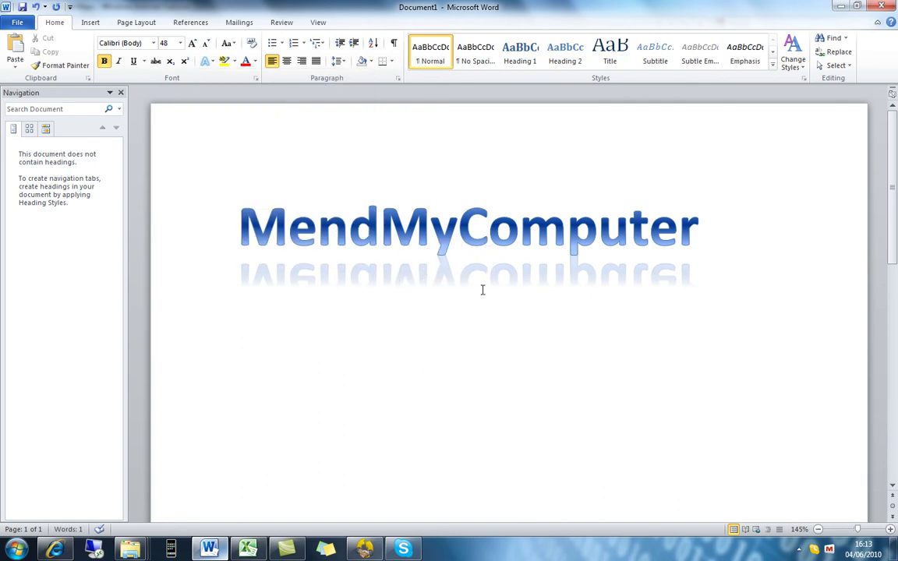
{"action": "left_click", "coordinate": [698, 263]}
Step: Add an empty line below the heading and bring up the Google Maps Tan Lane window
{"action": "key", "text": "Return"}
{"action": "left_click", "coordinate": [90, 22]}
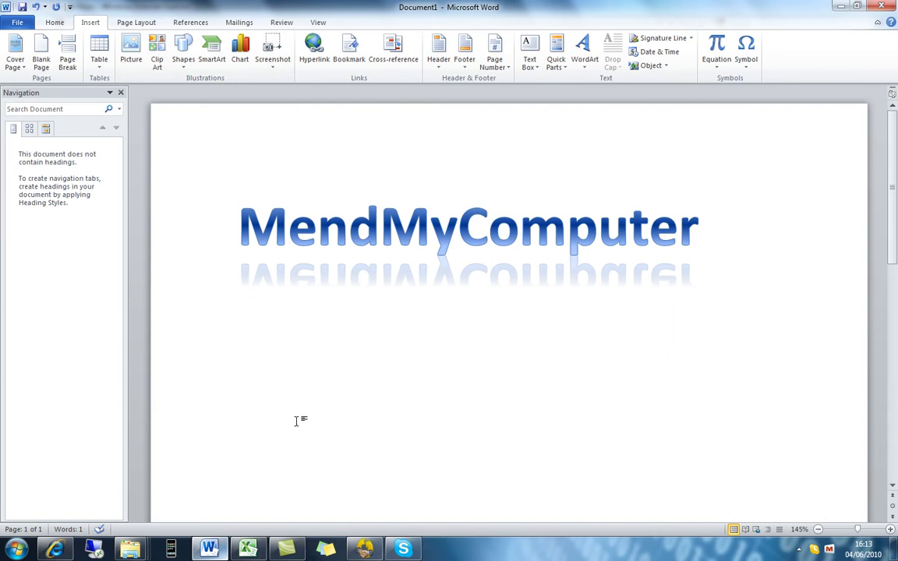
{"action": "left_click", "coordinate": [66, 551]}
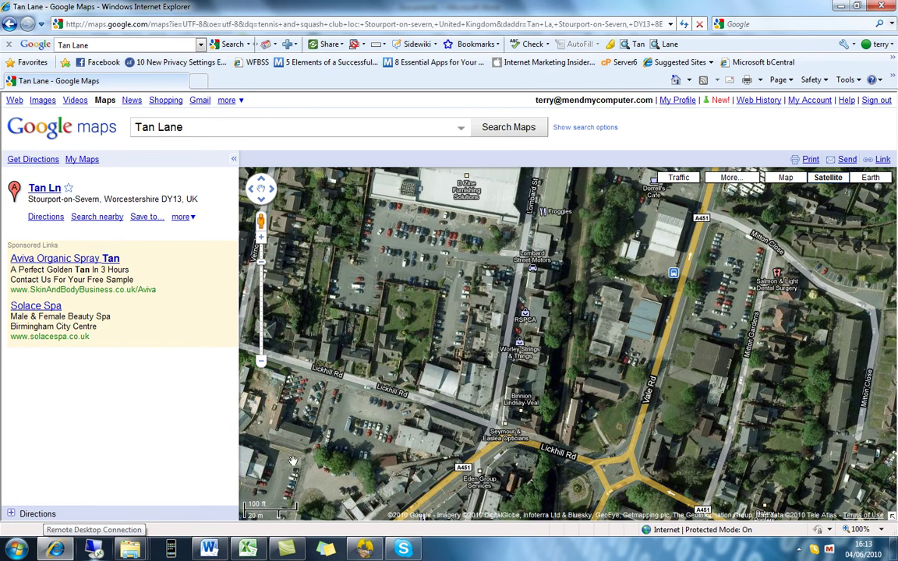
Step: Back in Word, paste the map screenshot below the heading, then delete it
{"action": "left_click", "coordinate": [209, 551]}
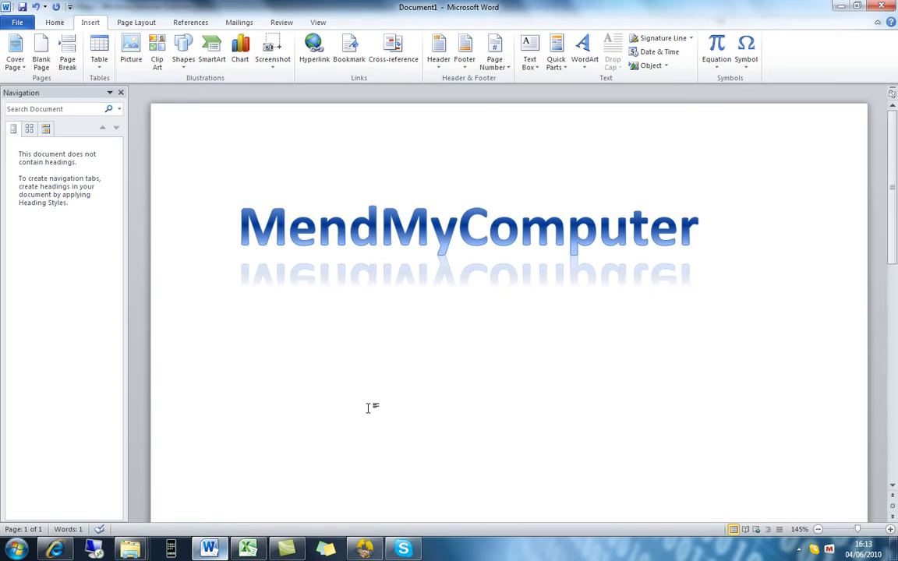
{"action": "right_click", "coordinate": [357, 366]}
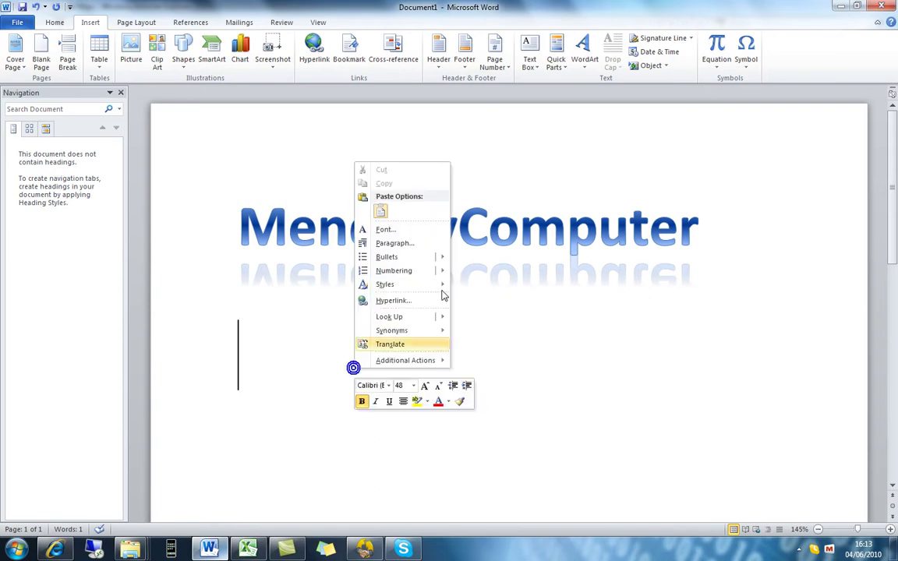
{"action": "left_click", "coordinate": [380, 212]}
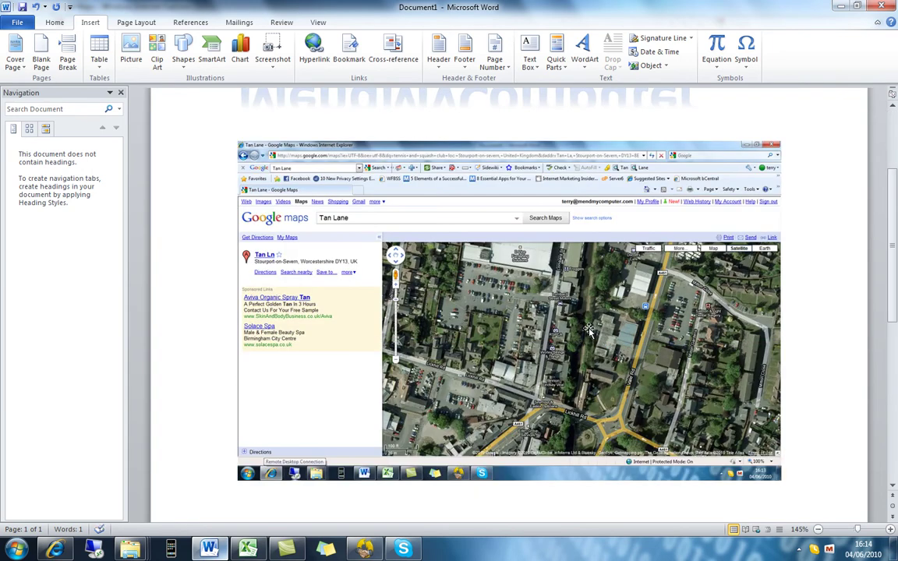
{"action": "left_click", "coordinate": [548, 282]}
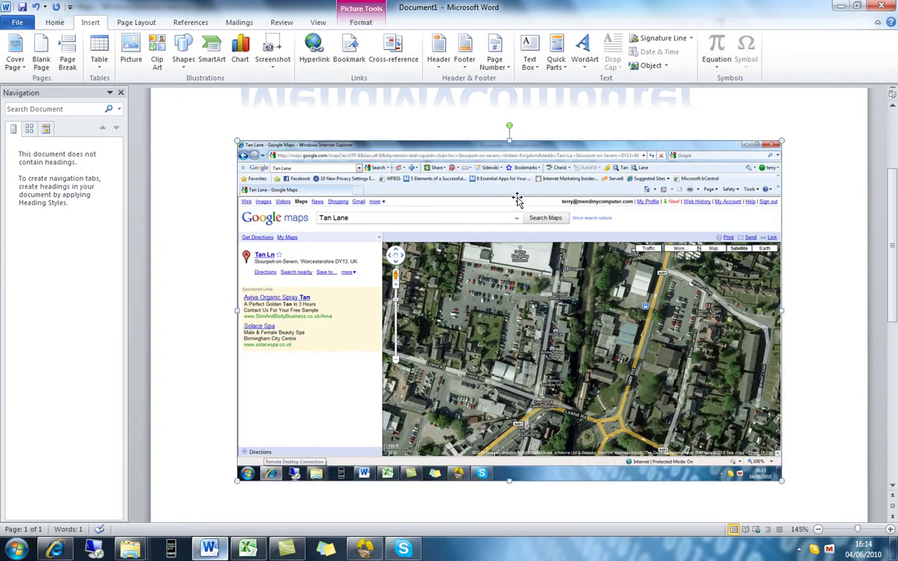
{"action": "key", "text": "Delete"}
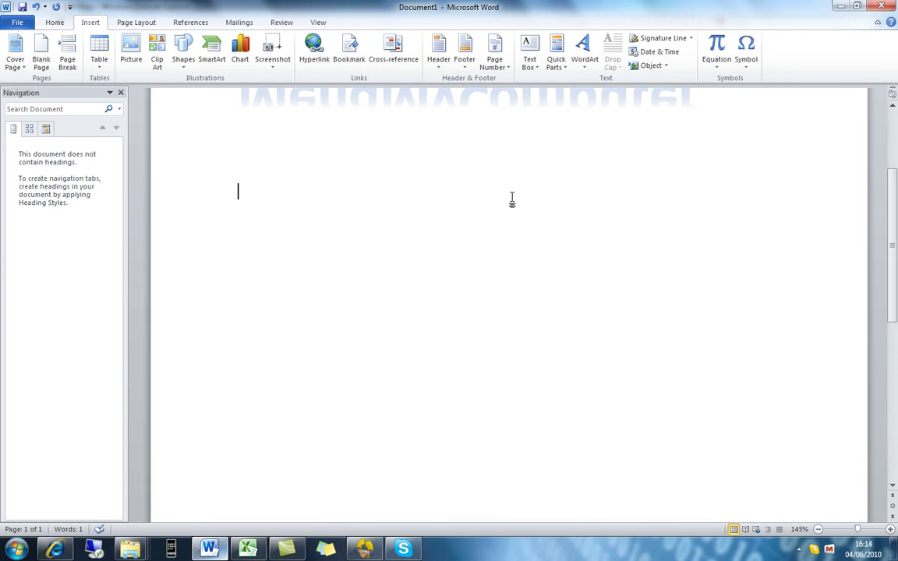
Step: Insert a screen clipping of just the Tan Lane satellite map area below the heading
{"action": "left_click", "coordinate": [273, 54]}
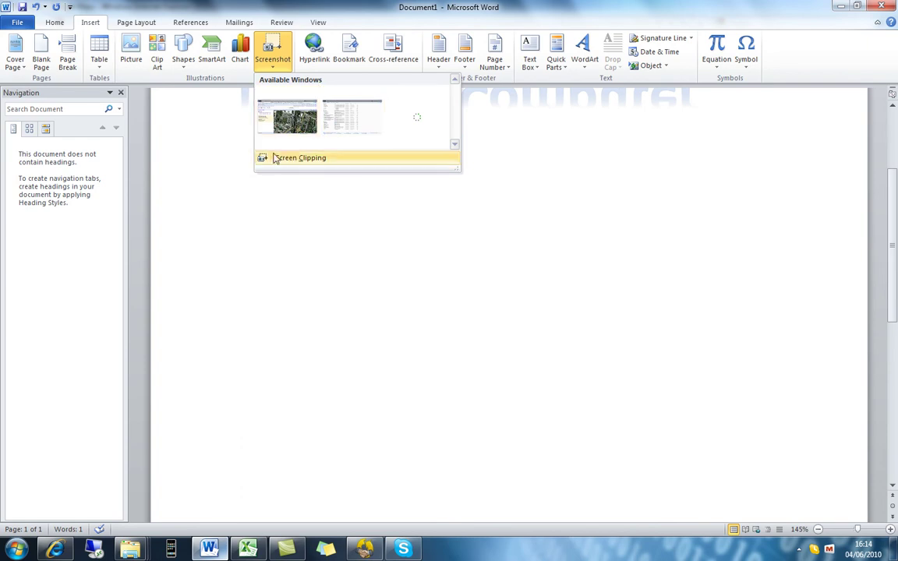
{"action": "left_click", "coordinate": [300, 158]}
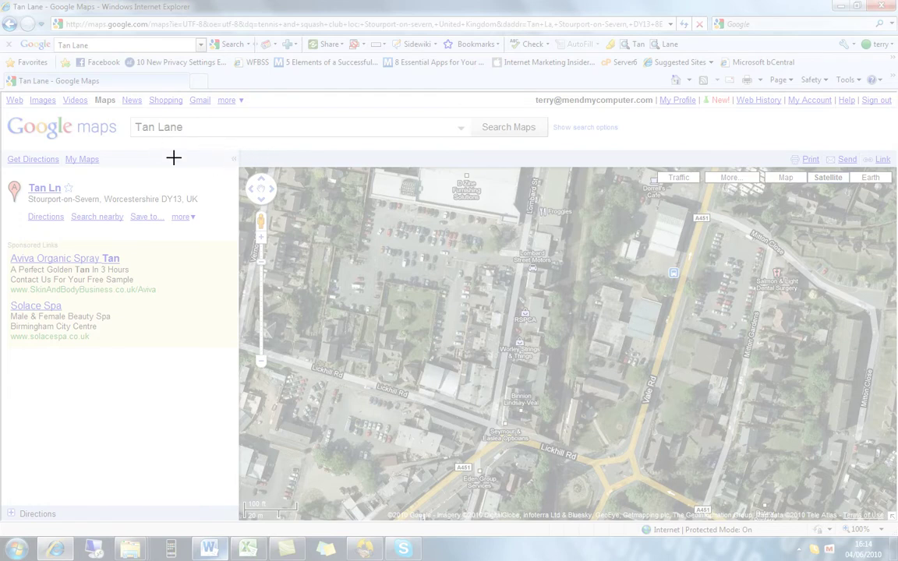
{"action": "left_click_drag", "start_coordinate": [232, 152], "coordinate": [731, 488]}
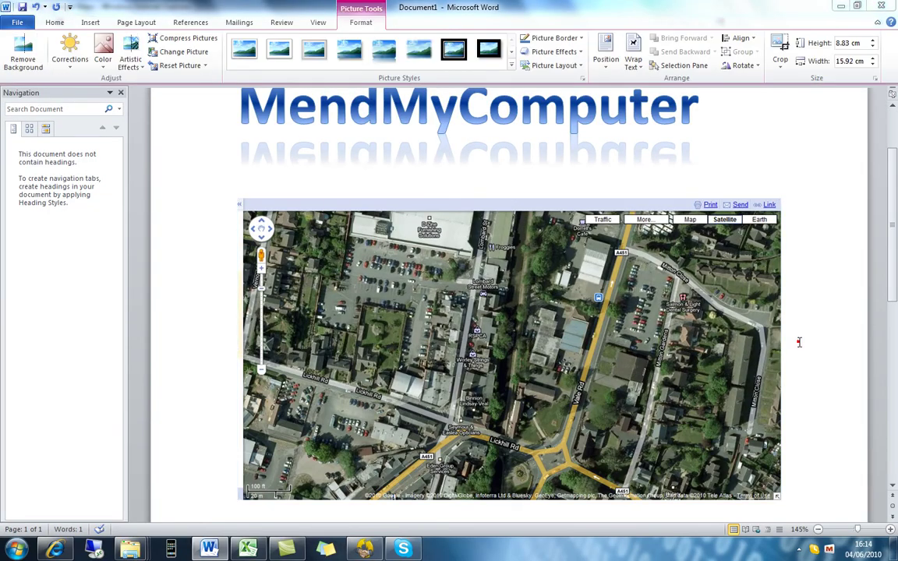
{"action": "left_click", "coordinate": [799, 342]}
{"action": "left_click", "coordinate": [474, 315]}
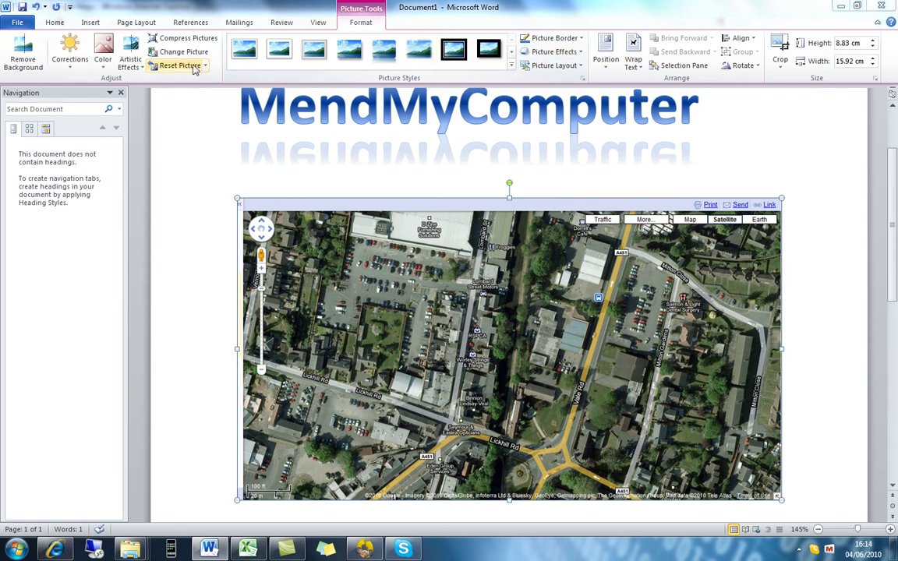
{"action": "left_click", "coordinate": [72, 62]}
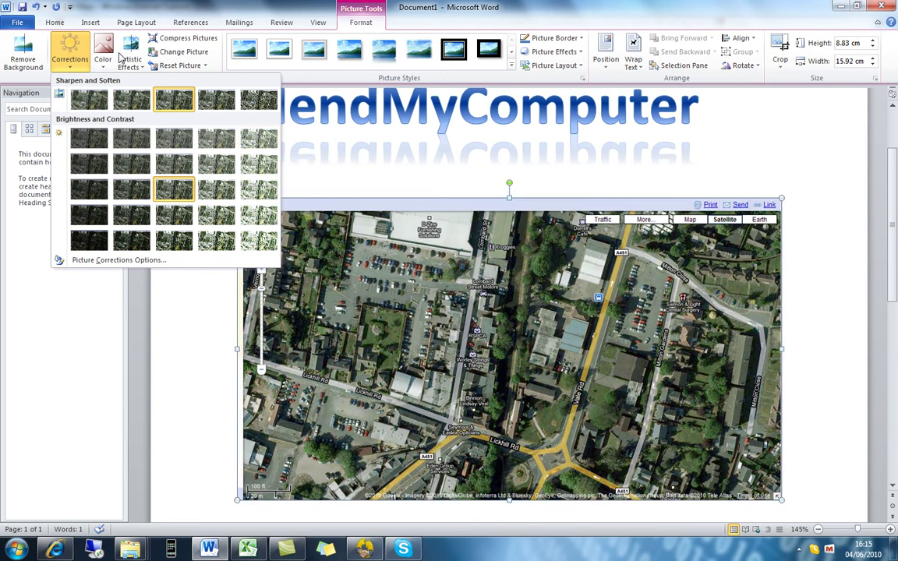
{"action": "left_click", "coordinate": [102, 56]}
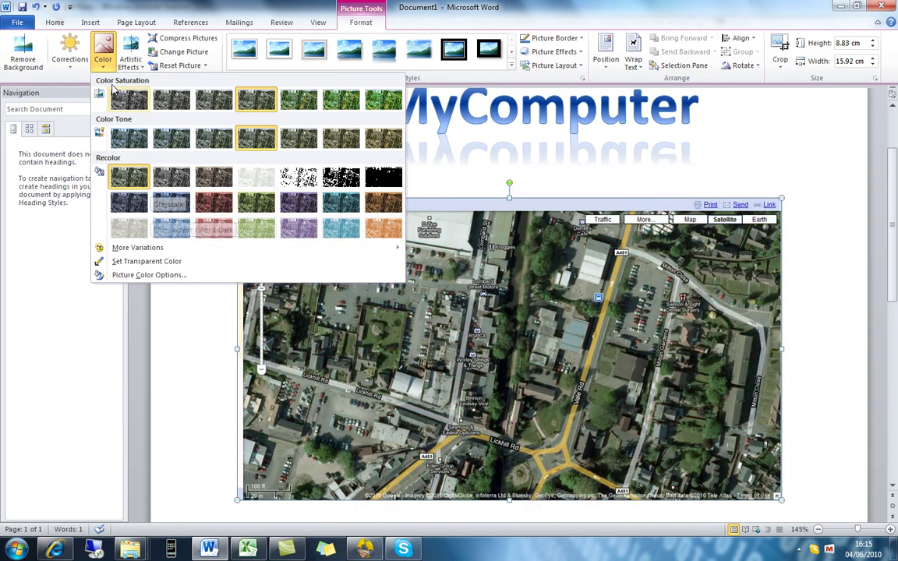
{"action": "left_click", "coordinate": [102, 70]}
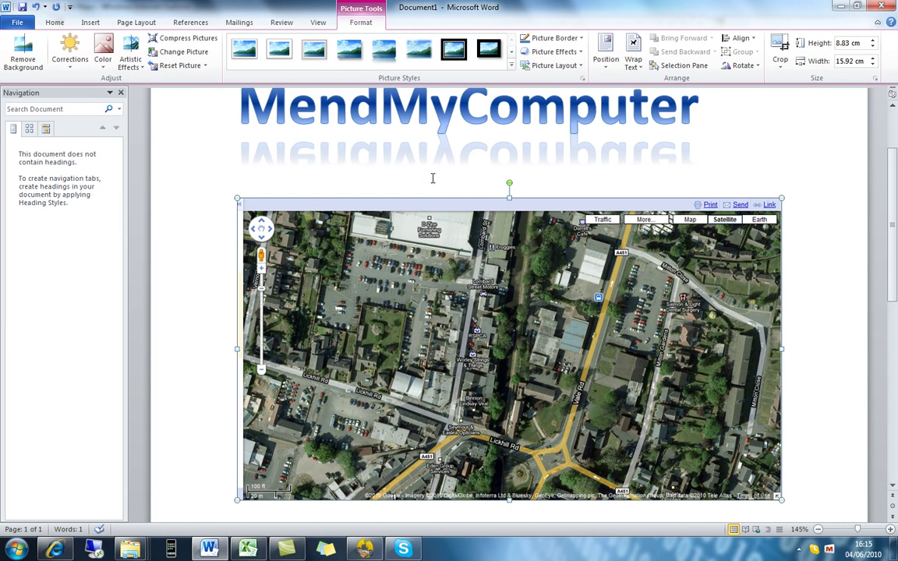
{"action": "left_click", "coordinate": [810, 330]}
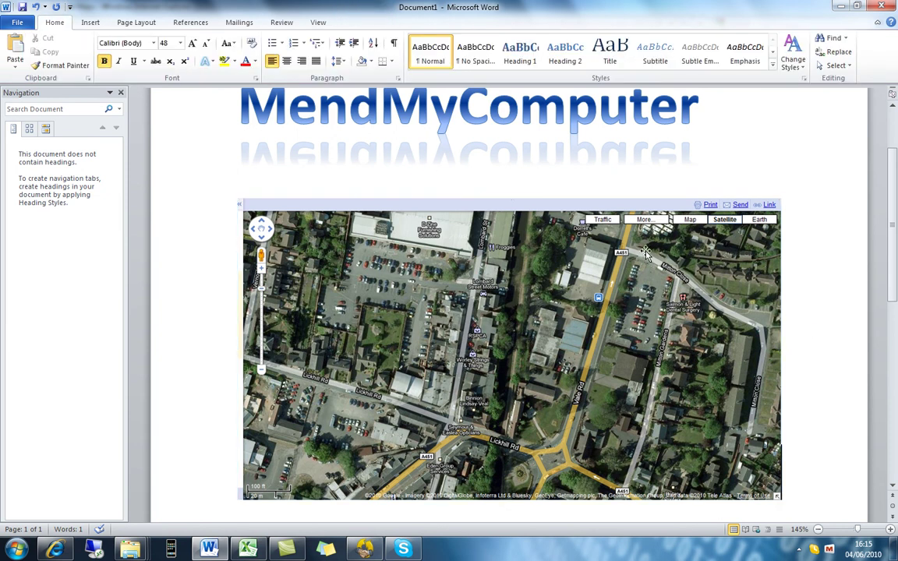
Step: On a new line below the map, insert the picture epic-pinocchio-paradox.jpg
{"action": "key", "text": "Return"}
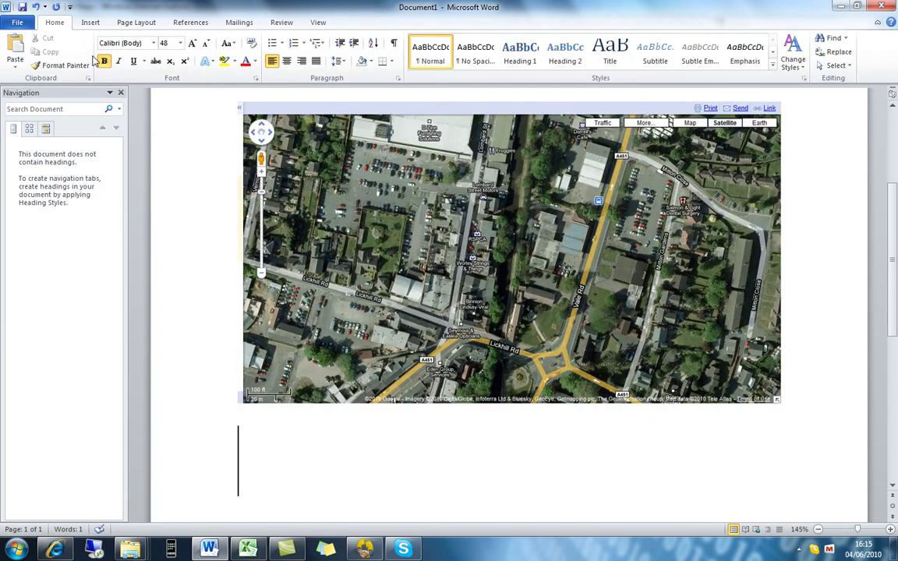
{"action": "left_click", "coordinate": [89, 21]}
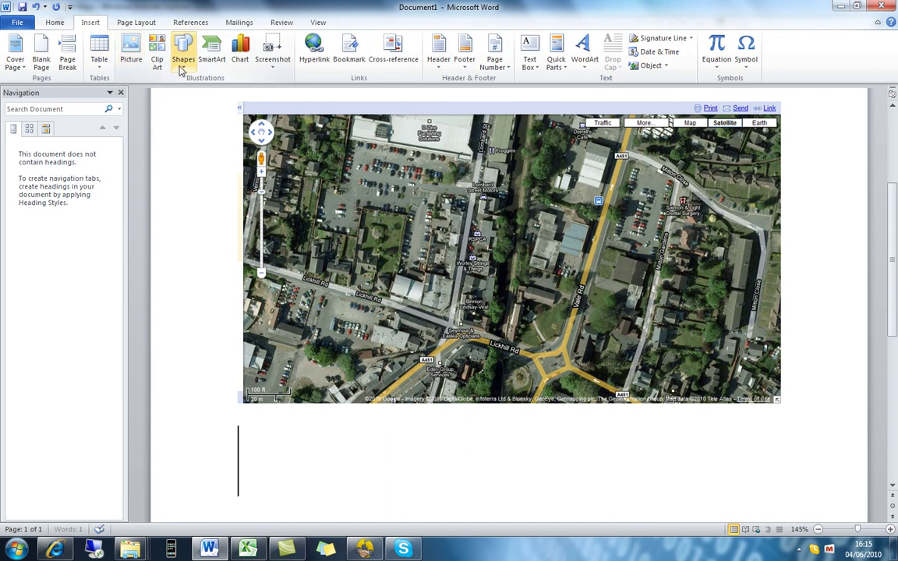
{"action": "left_click", "coordinate": [131, 57]}
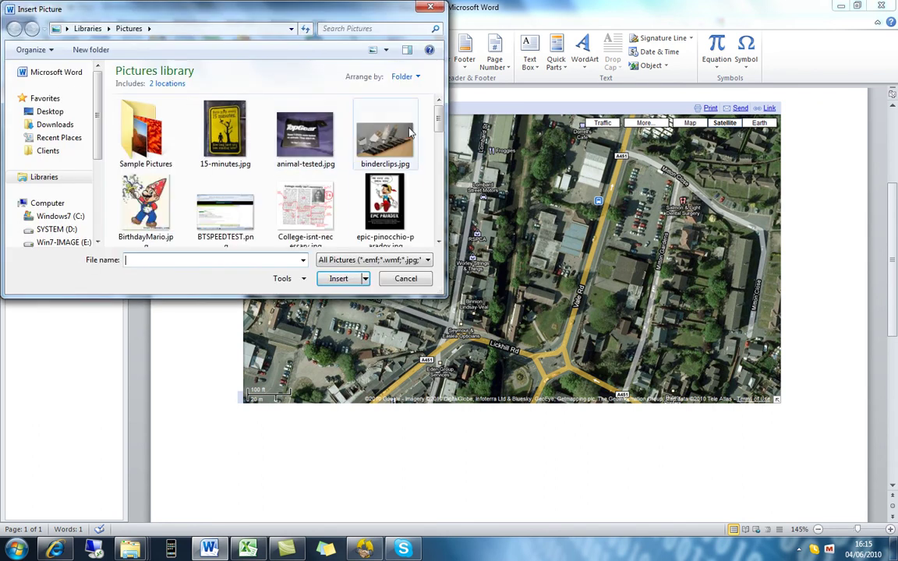
{"action": "left_click", "coordinate": [384, 206]}
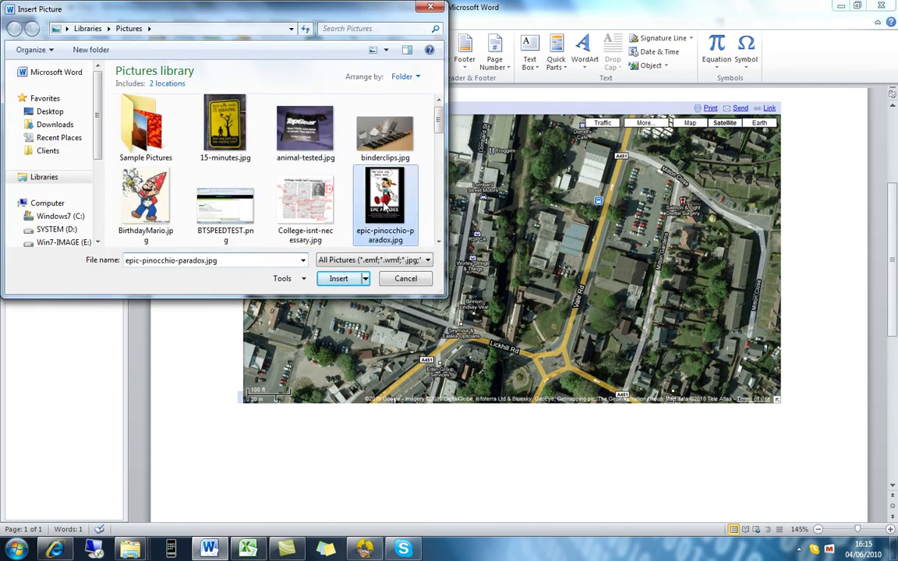
{"action": "double_click", "coordinate": [384, 206]}
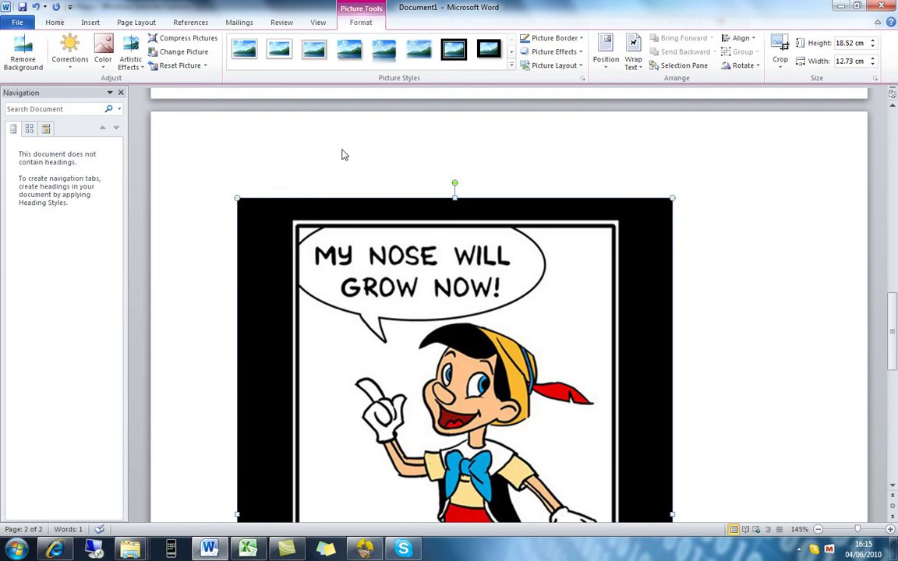
Step: Start background removal on the Pinocchio cartoon and mark his hair and vest to keep
{"action": "left_click", "coordinate": [28, 63]}
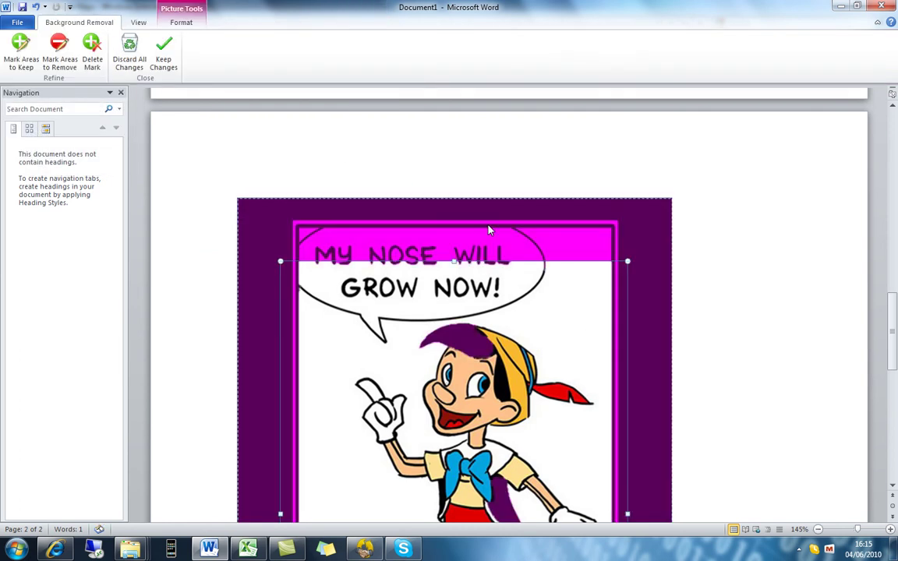
{"action": "left_click_drag", "start_coordinate": [894, 350], "coordinate": [892, 344]}
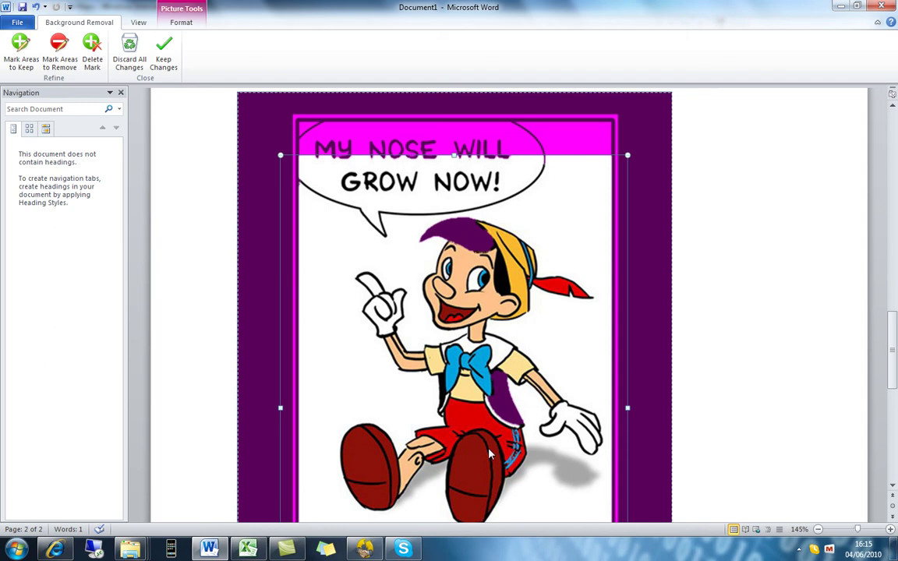
{"action": "mouse_move", "coordinate": [894, 363]}
{"action": "left_mouse_down"}
{"action": "mouse_move", "coordinate": [895, 377]}
{"action": "mouse_move", "coordinate": [895, 369]}
{"action": "left_mouse_up"}
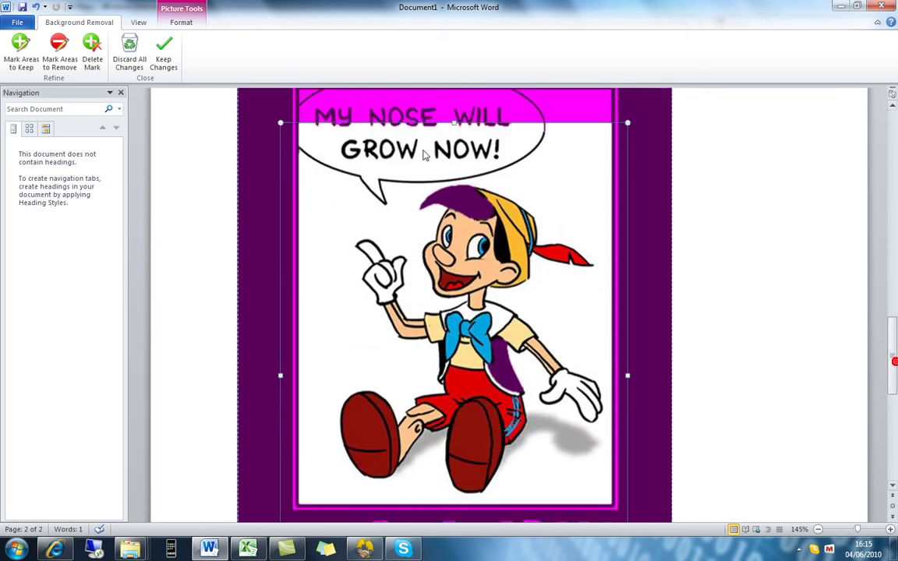
{"action": "left_click", "coordinate": [22, 64]}
{"action": "left_click", "coordinate": [462, 205]}
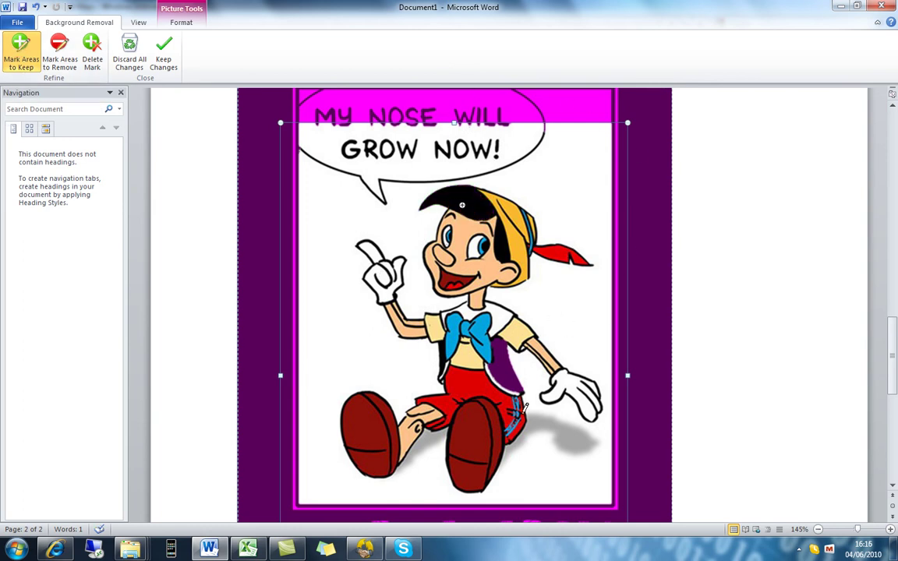
{"action": "left_click", "coordinate": [499, 370]}
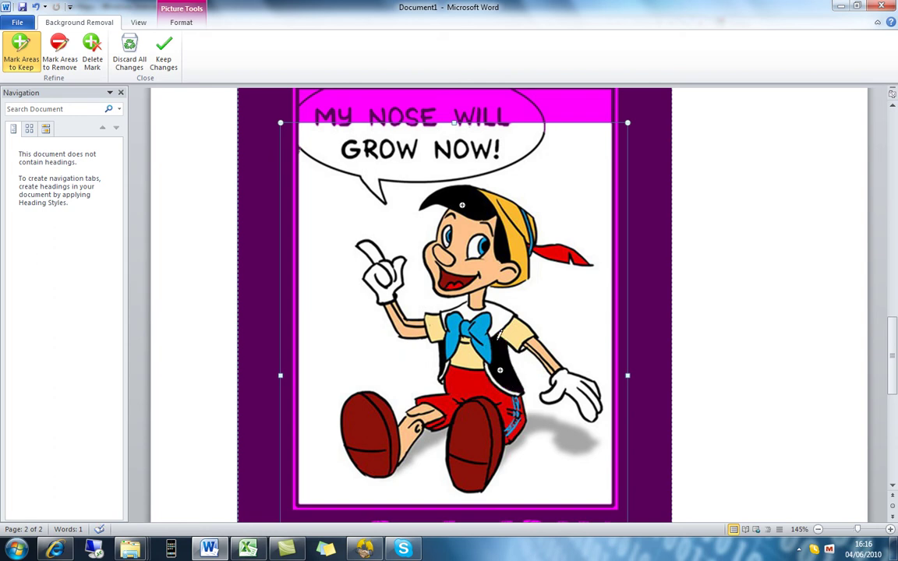
Step: Mark the white background beside the arm for removal and keep the raised hand
{"action": "left_click", "coordinate": [68, 70]}
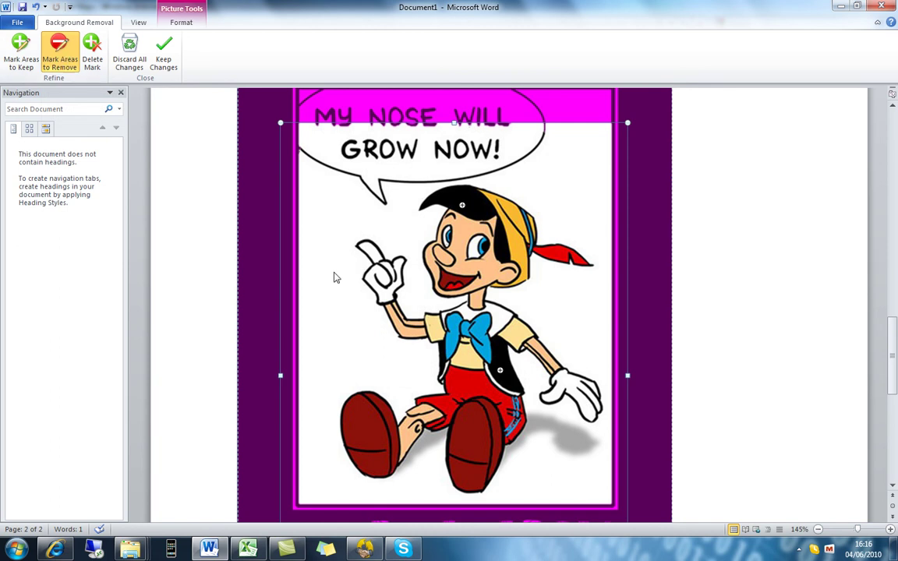
{"action": "left_click", "coordinate": [332, 271]}
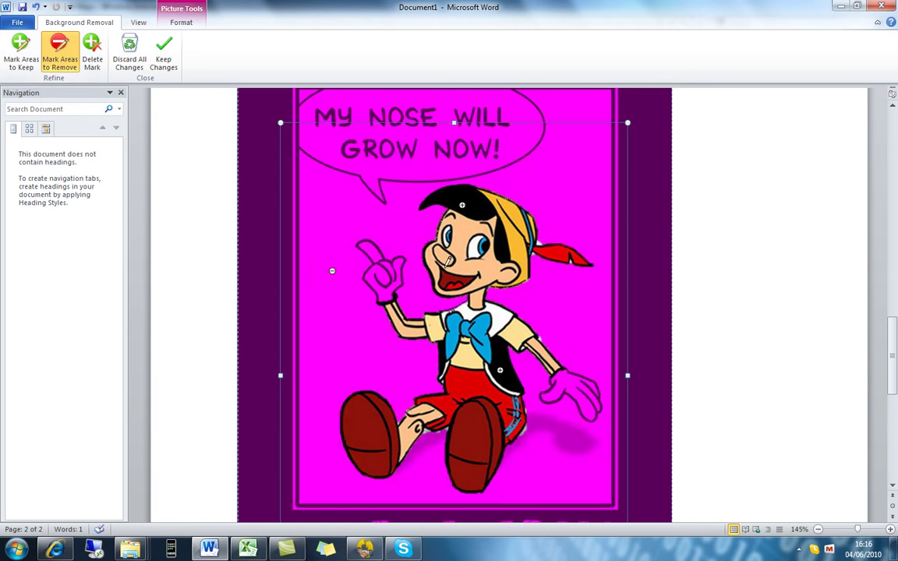
{"action": "left_click", "coordinate": [26, 66]}
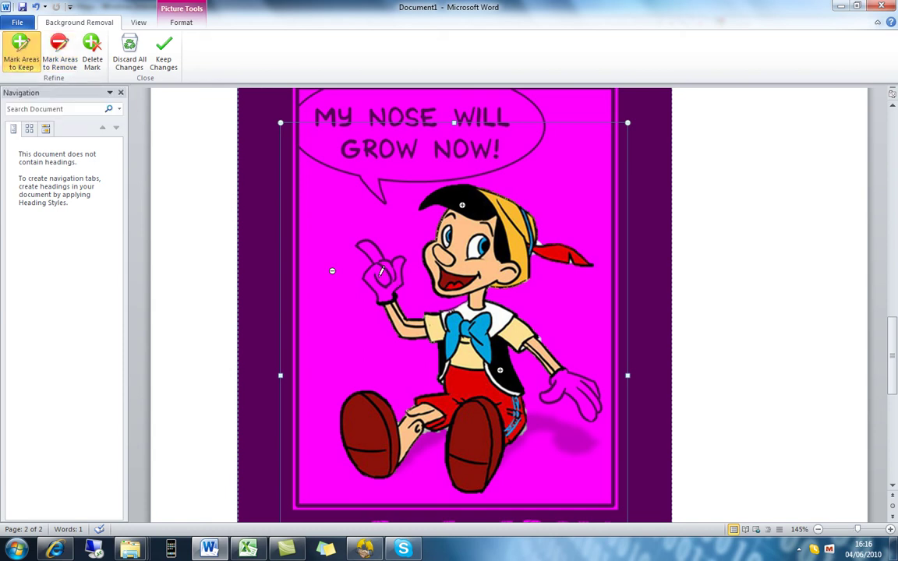
{"action": "left_click_drag", "start_coordinate": [388, 305], "coordinate": [402, 270]}
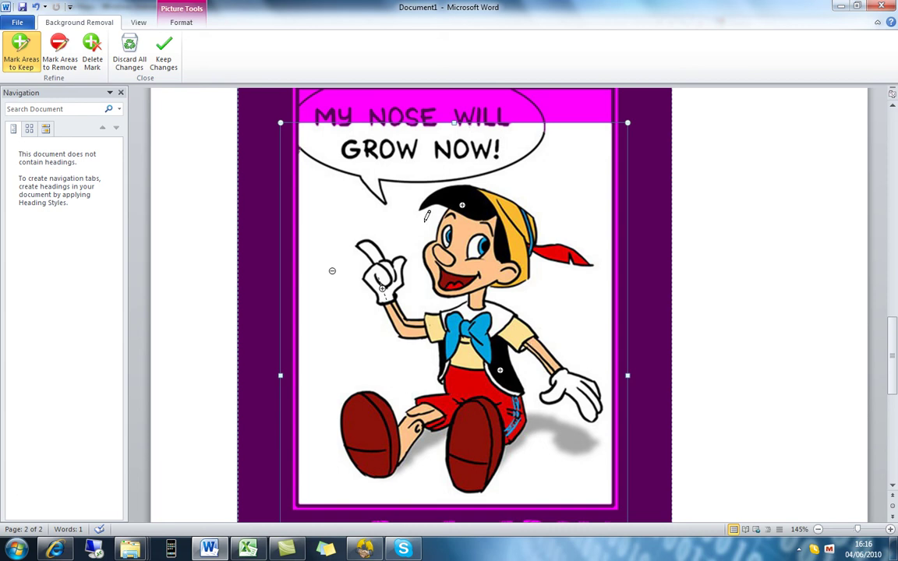
Step: Mark the background around the speech bubble tail, arm, right hand and vest for removal
{"action": "left_click", "coordinate": [60, 56]}
{"action": "left_click_drag", "start_coordinate": [343, 223], "coordinate": [452, 155]}
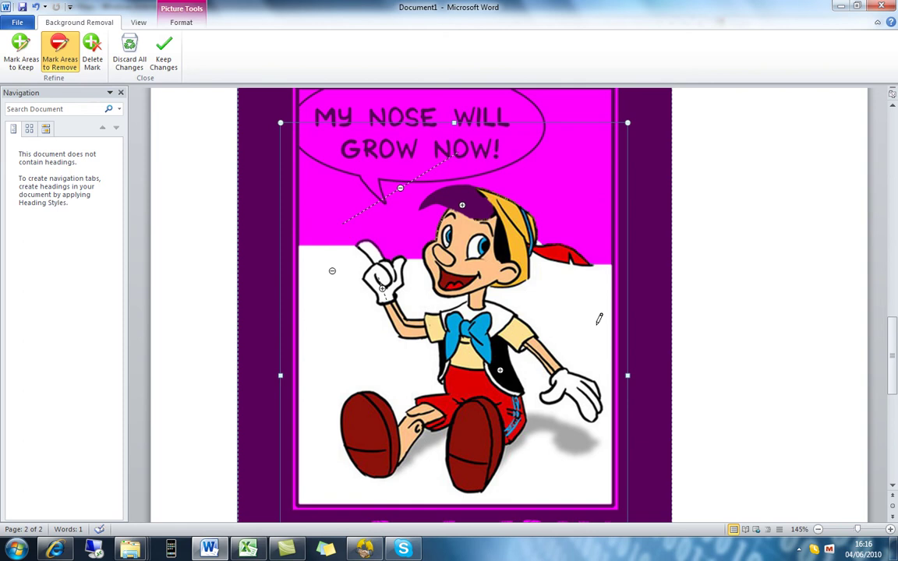
{"action": "left_click_drag", "start_coordinate": [545, 301], "coordinate": [602, 347]}
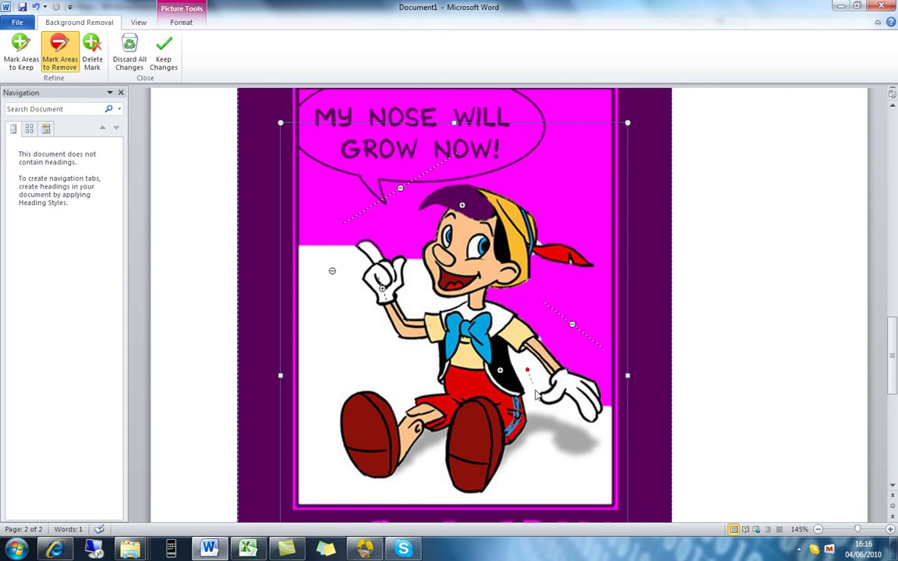
{"action": "mouse_move", "coordinate": [527, 371]}
{"action": "left_mouse_down"}
{"action": "mouse_move", "coordinate": [531, 388]}
{"action": "mouse_move", "coordinate": [567, 413]}
{"action": "left_mouse_up"}
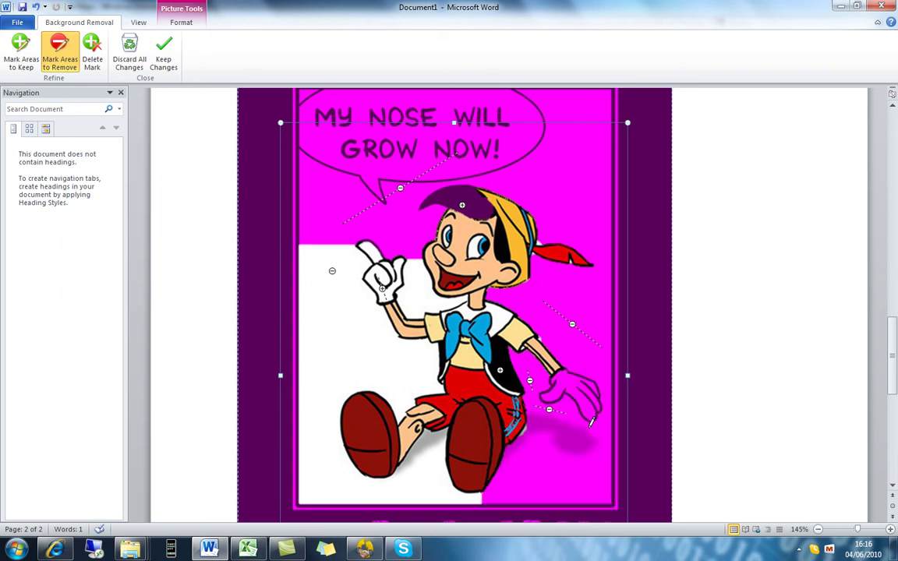
{"action": "left_click_drag", "start_coordinate": [425, 370], "coordinate": [326, 340]}
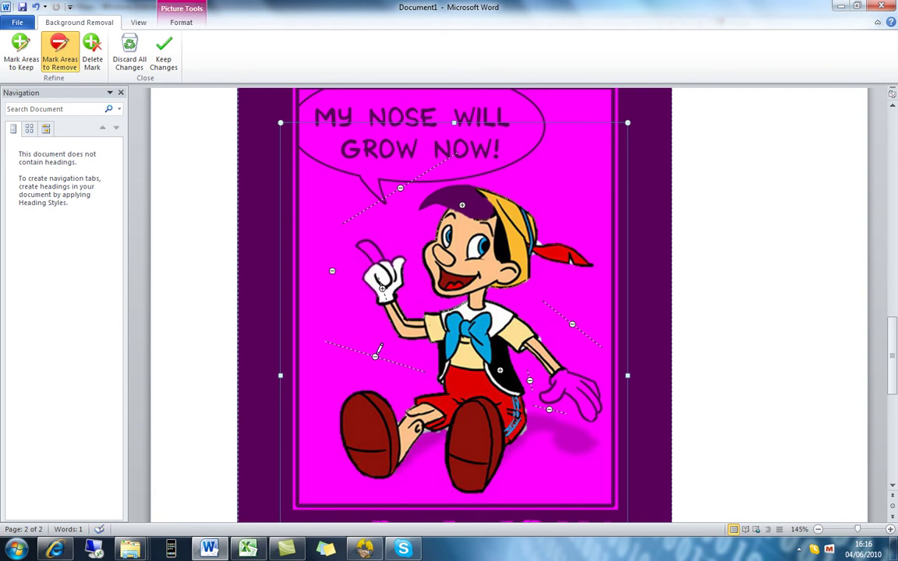
Step: Keep the raised finger and lower right glove, then keep the background removal changes
{"action": "left_click", "coordinate": [24, 53]}
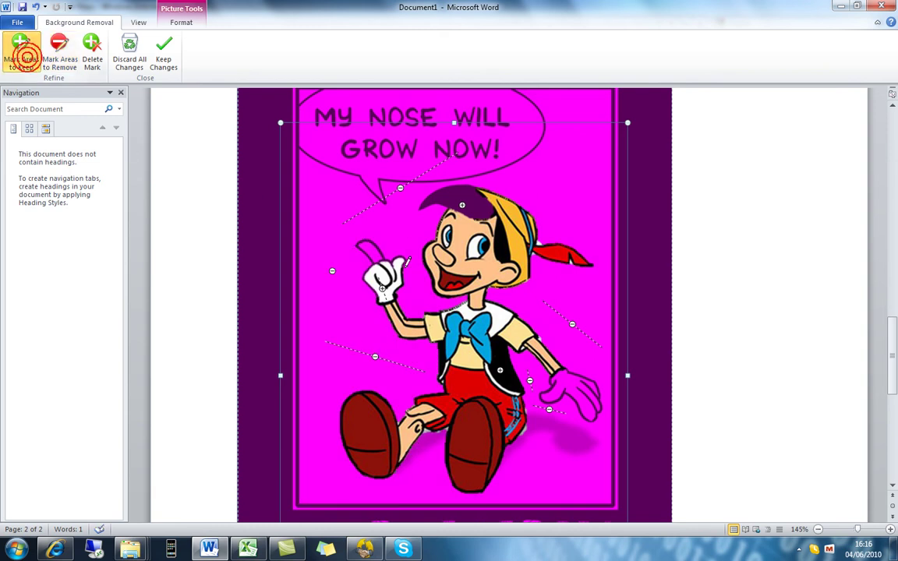
{"action": "left_click_drag", "start_coordinate": [379, 267], "coordinate": [359, 243]}
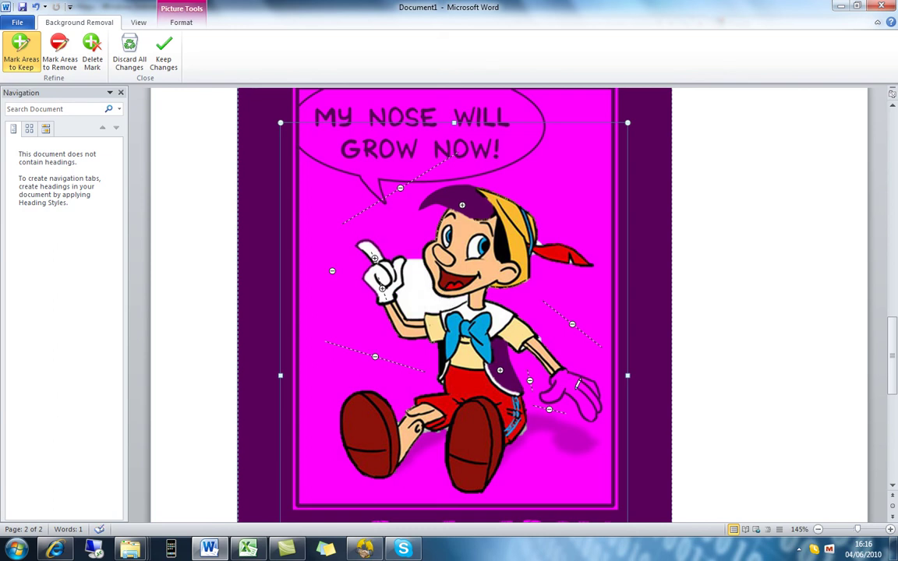
{"action": "left_click", "coordinate": [567, 385]}
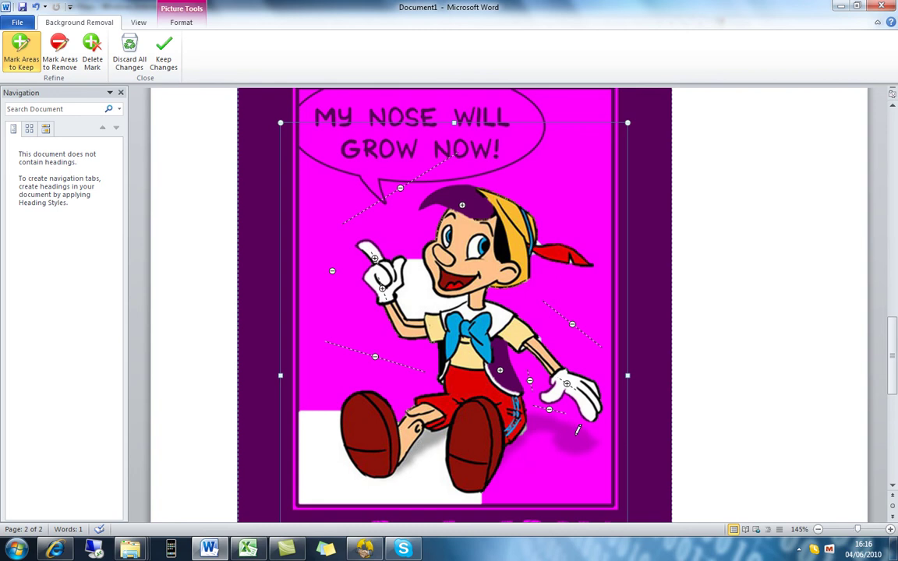
{"action": "scroll", "coordinate": [479, 338], "scroll_direction": "up", "scroll_amount": 1}
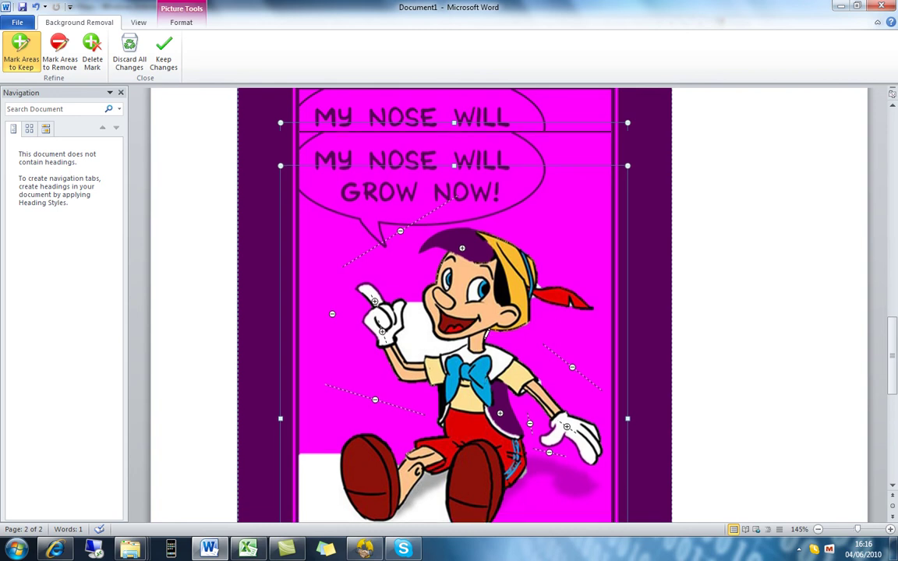
{"action": "left_click", "coordinate": [165, 56]}
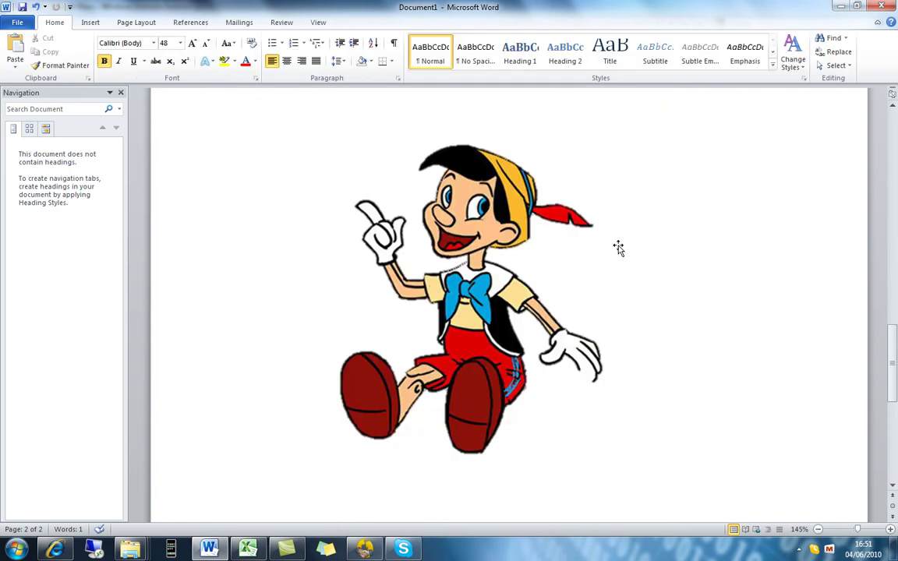